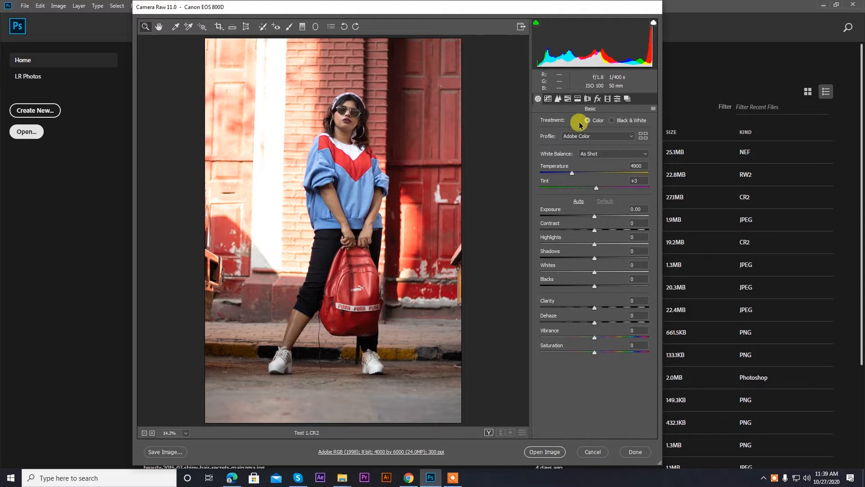
{"action": "left_click", "coordinate": [621, 137]}
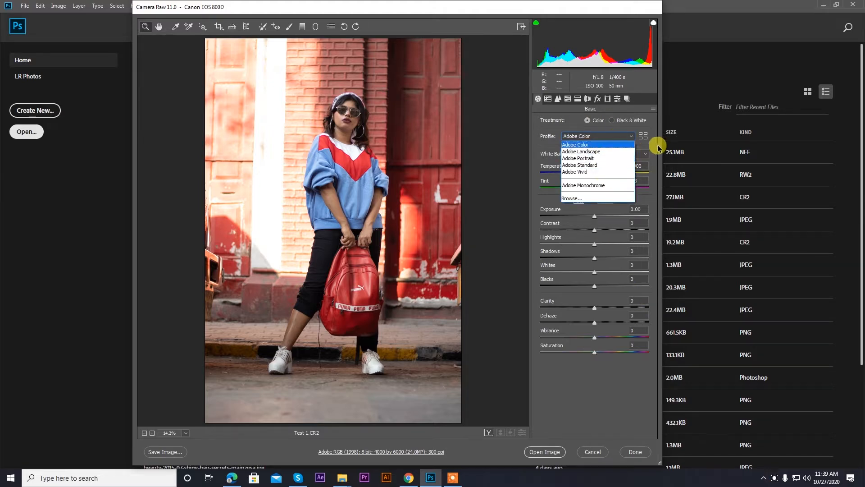
{"action": "left_click", "coordinate": [639, 151]}
{"action": "left_click", "coordinate": [630, 153]}
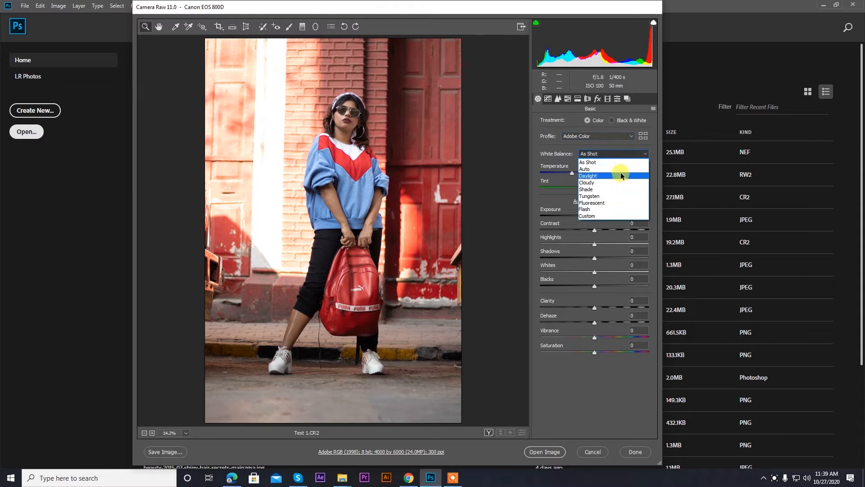
{"action": "left_click", "coordinate": [655, 163]}
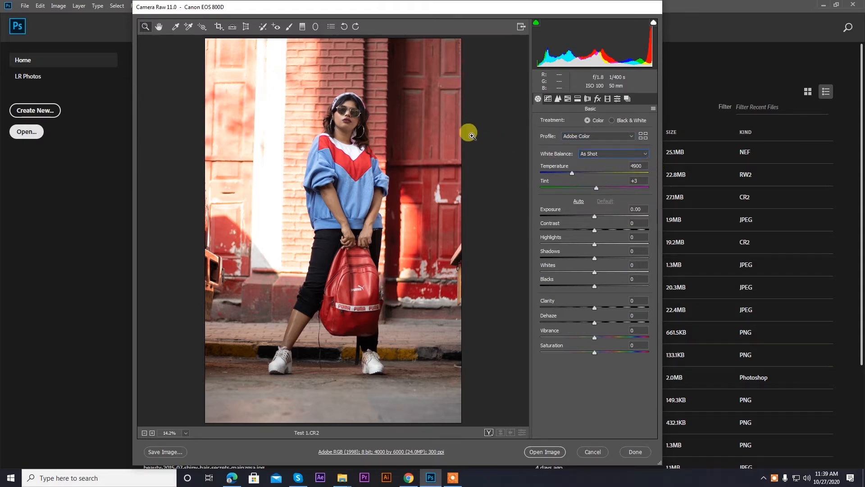
Set the portrait's exposure to +0.80, highlights to -24, blacks to +46, whites to -21 and dehaze to +8
{"action": "left_click", "coordinate": [446, 118]}
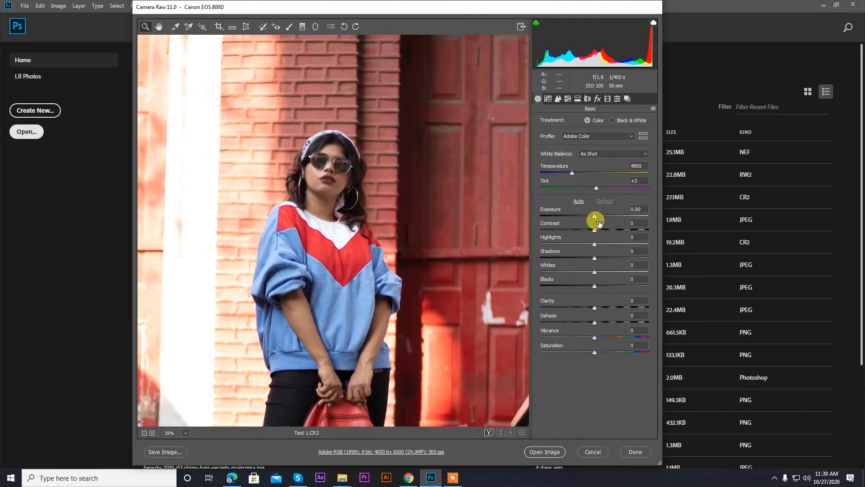
{"action": "left_click_drag", "start_coordinate": [593, 217], "coordinate": [601, 216]}
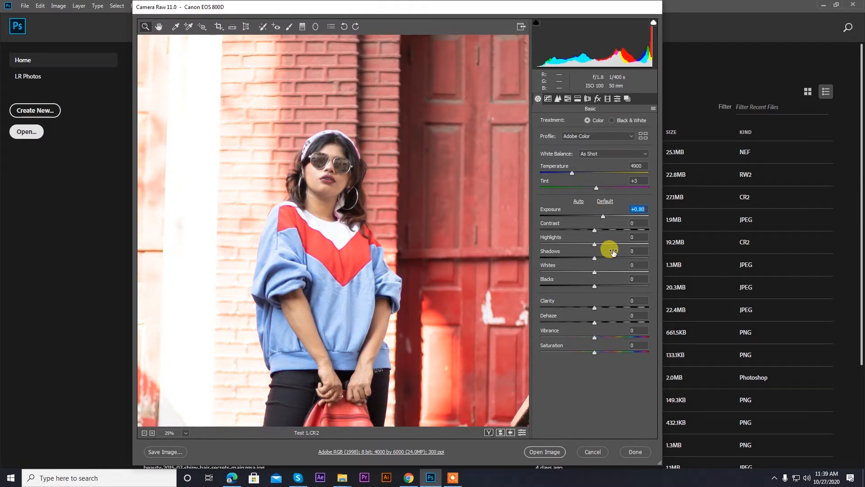
{"action": "left_click_drag", "start_coordinate": [394, 300], "coordinate": [396, 244]}
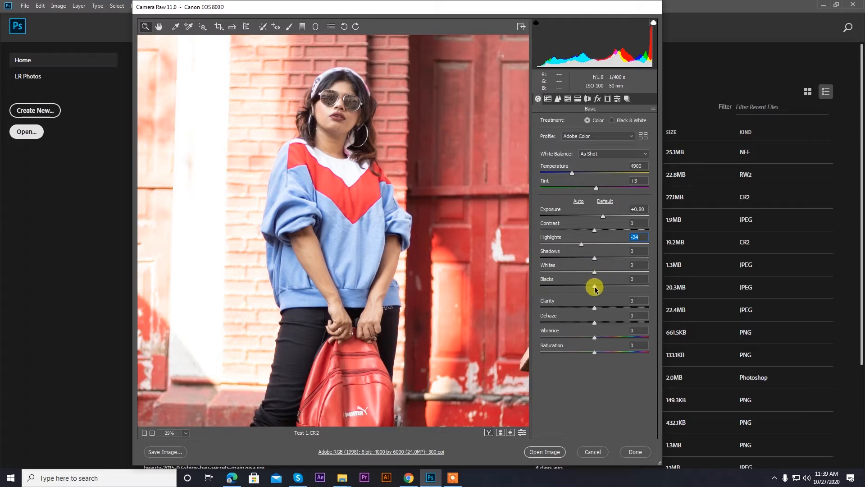
{"action": "left_click_drag", "start_coordinate": [594, 287], "coordinate": [585, 273]}
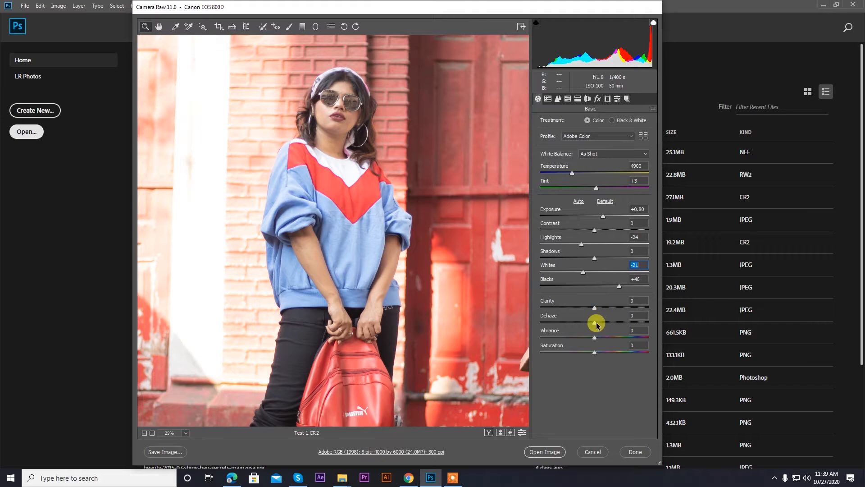
{"action": "key", "text": "ctrl+minus"}
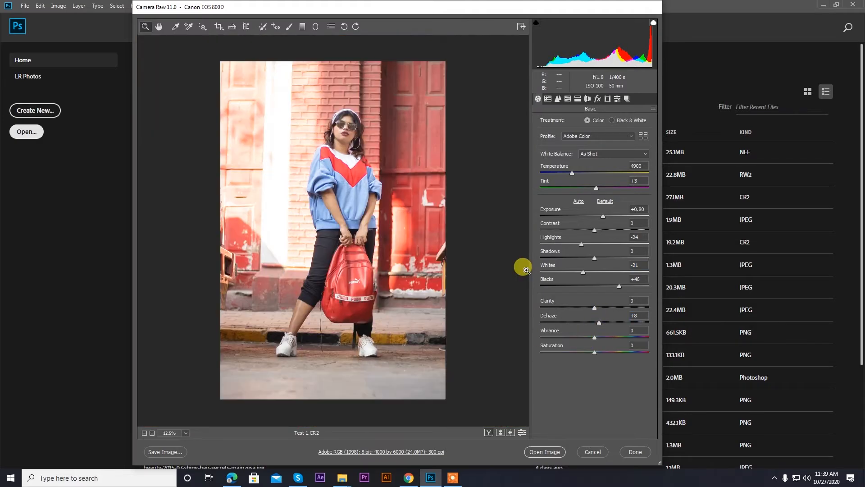
Correct the portrait's white balance by sampling the dark hair just below the headscarf with the White Balance tool
{"action": "left_click", "coordinate": [344, 110]}
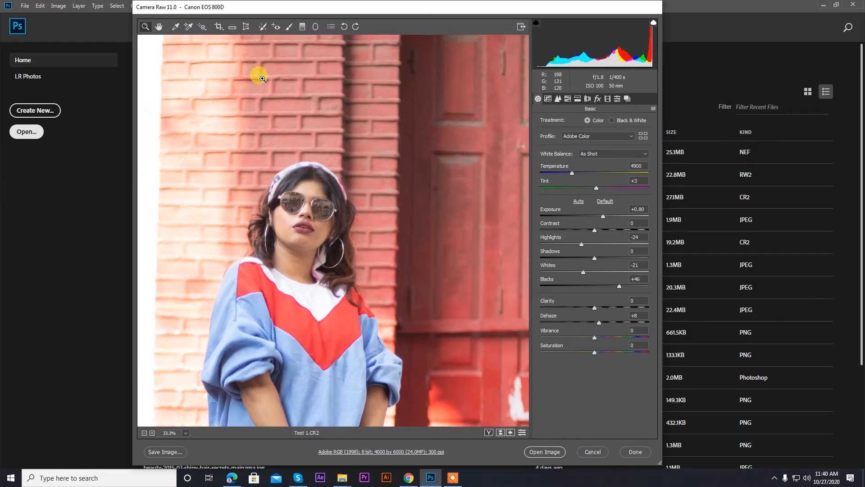
{"action": "left_click", "coordinate": [176, 28]}
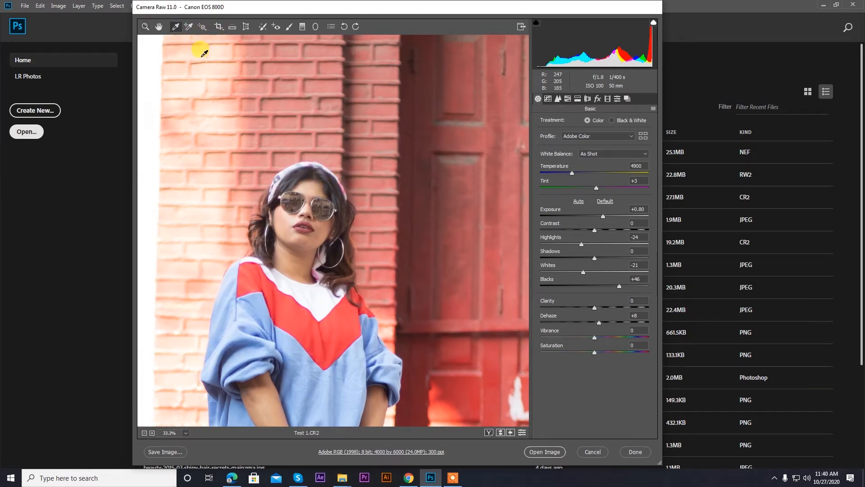
{"action": "left_click", "coordinate": [304, 211], "text": "ctrl"}
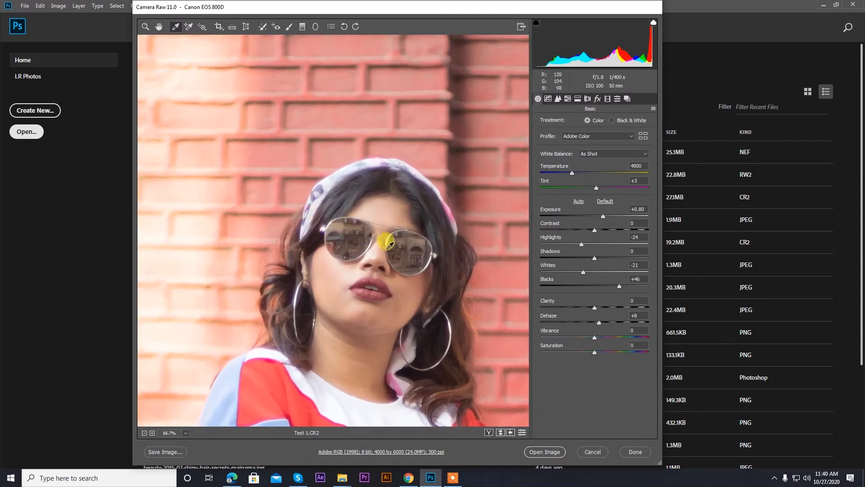
{"action": "left_click", "coordinate": [451, 244]}
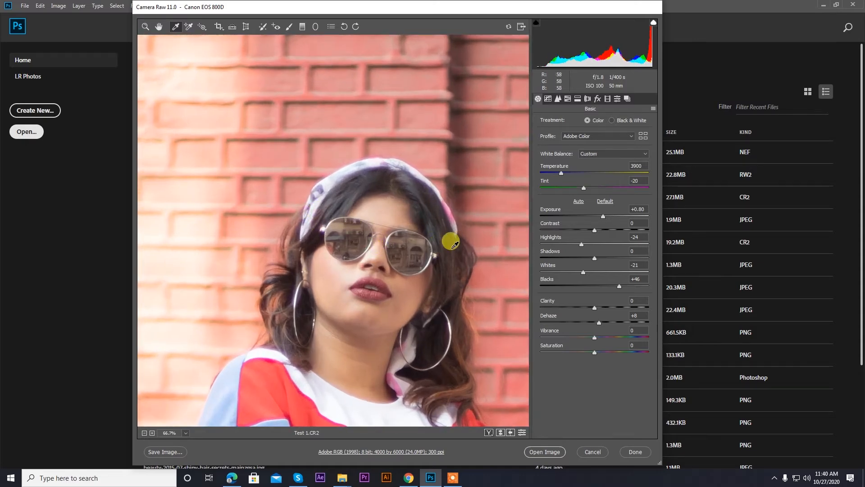
{"action": "left_click", "coordinate": [432, 185], "text": "ctrl+alt"}
{"action": "left_click", "coordinate": [434, 185], "text": "ctrl+alt"}
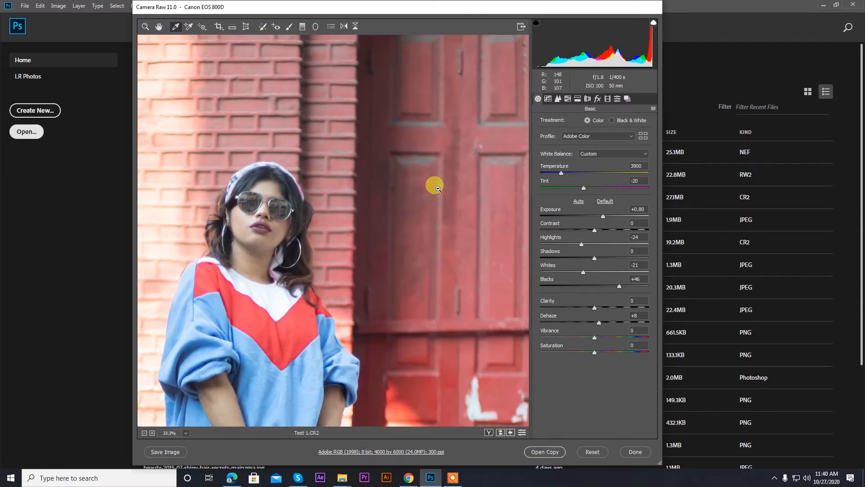
{"action": "left_click", "coordinate": [435, 185], "text": "ctrl+alt"}
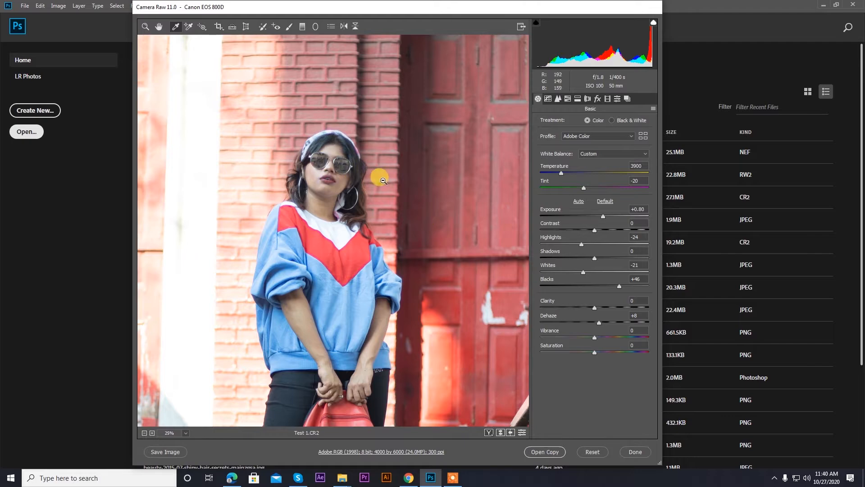
Compare the portrait before and after the adjustments side by side, looking closely at the face and sweatshirt
{"action": "left_click", "coordinate": [489, 433]}
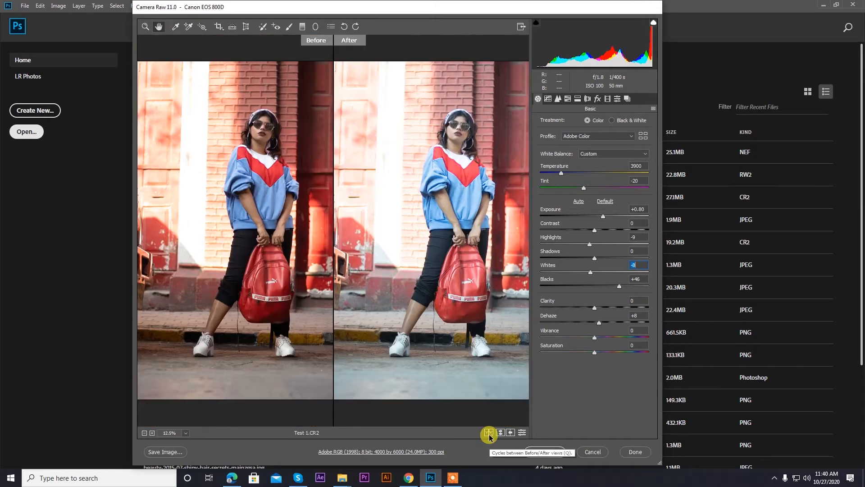
{"action": "left_click", "coordinate": [469, 146], "text": "ctrl"}
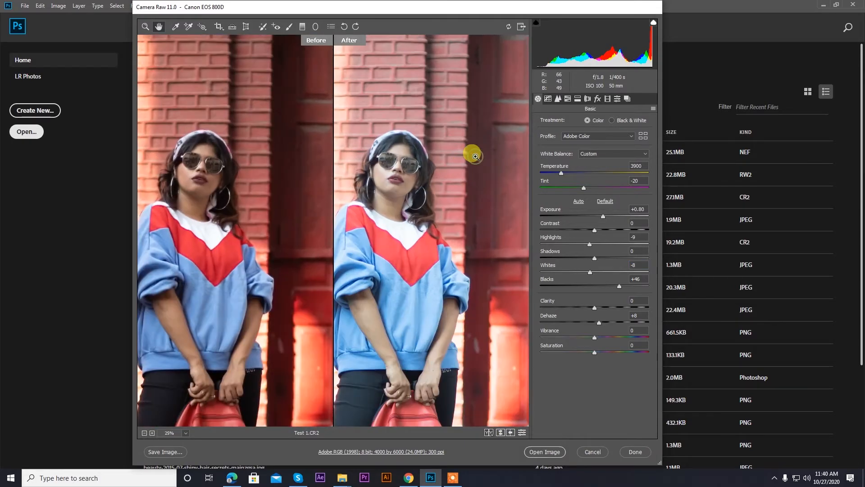
{"action": "left_click_drag", "start_coordinate": [288, 216], "coordinate": [323, 170]}
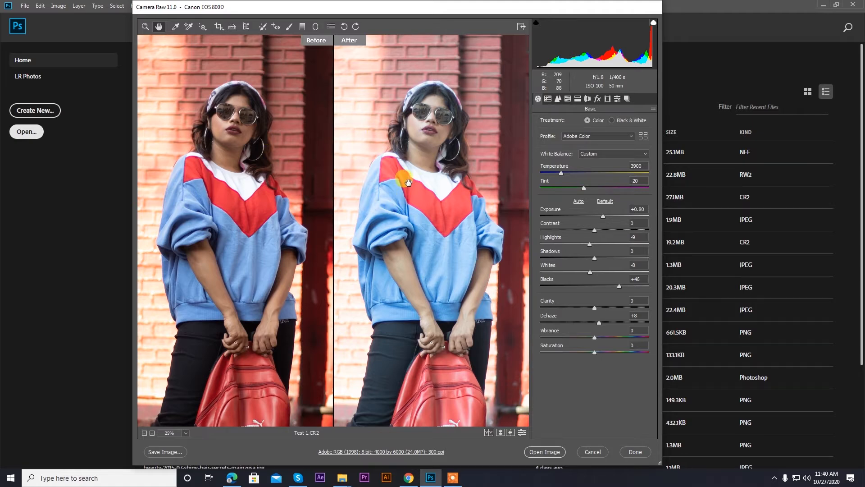
{"action": "left_click", "coordinate": [397, 163], "text": "ctrl"}
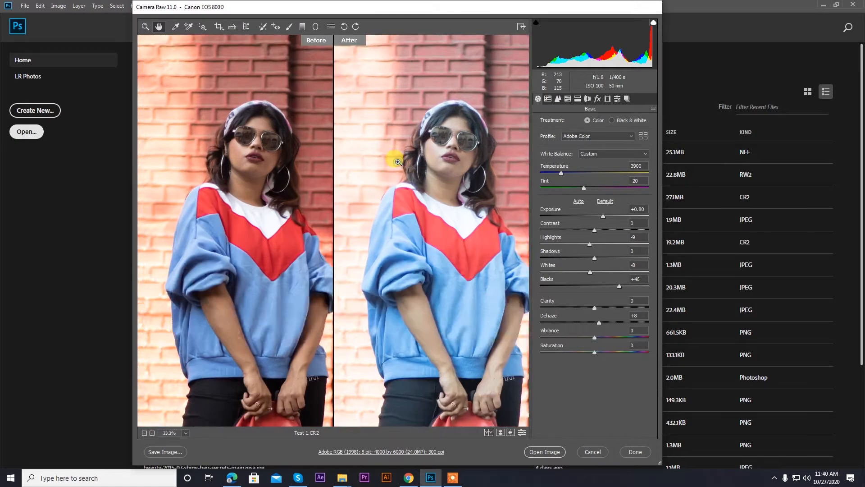
{"action": "left_click_drag", "start_coordinate": [430, 182], "coordinate": [392, 154]}
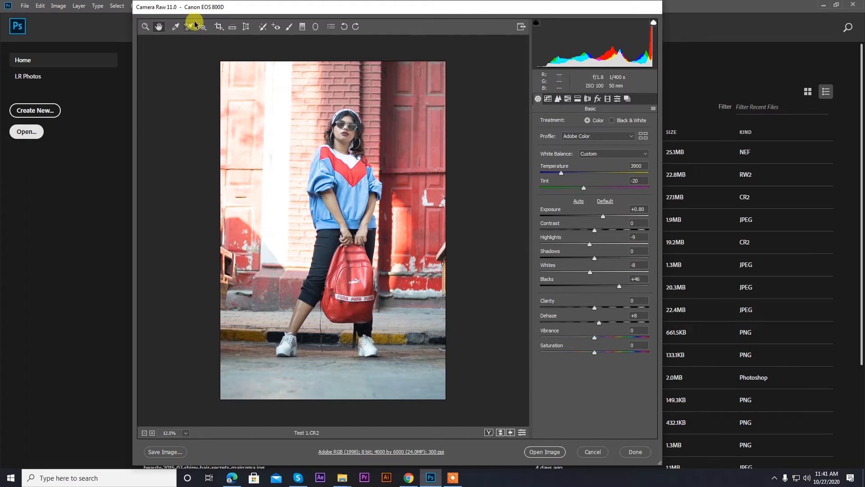
Crop the portrait around the full standing figure to about 3504 by 5304 pixels and compare it with the original
{"action": "left_click", "coordinate": [220, 26]}
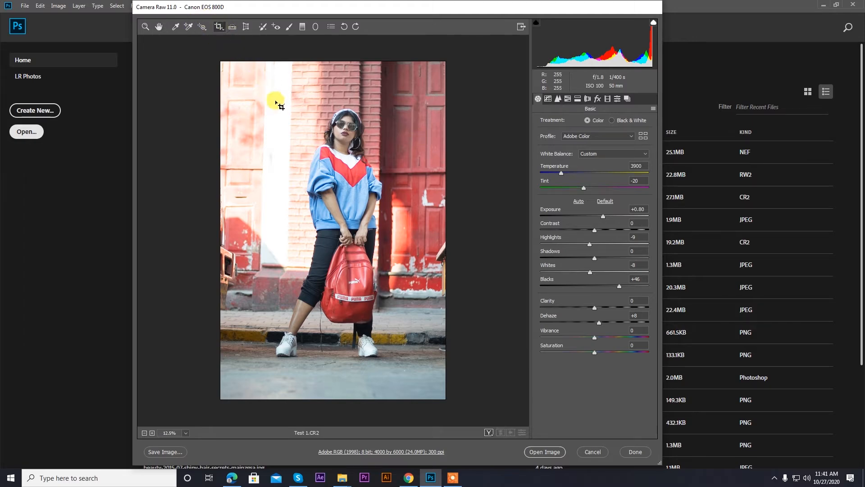
{"action": "left_click_drag", "start_coordinate": [250, 108], "coordinate": [434, 381]}
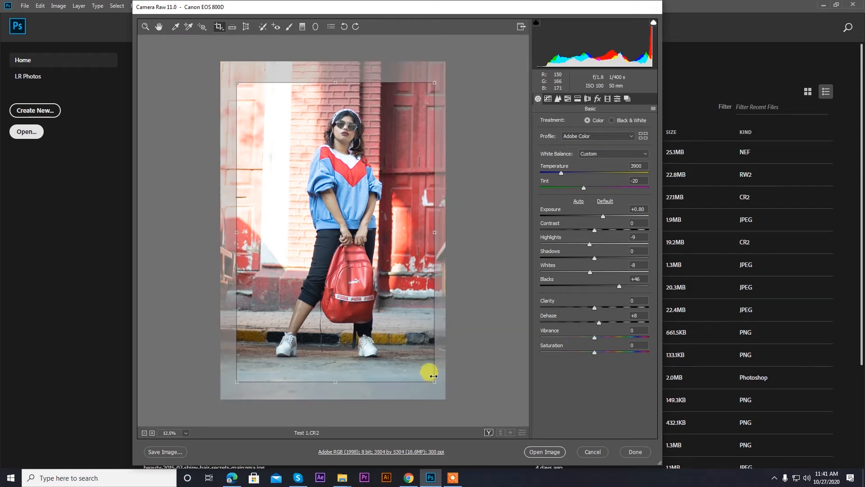
{"action": "key", "text": "z"}
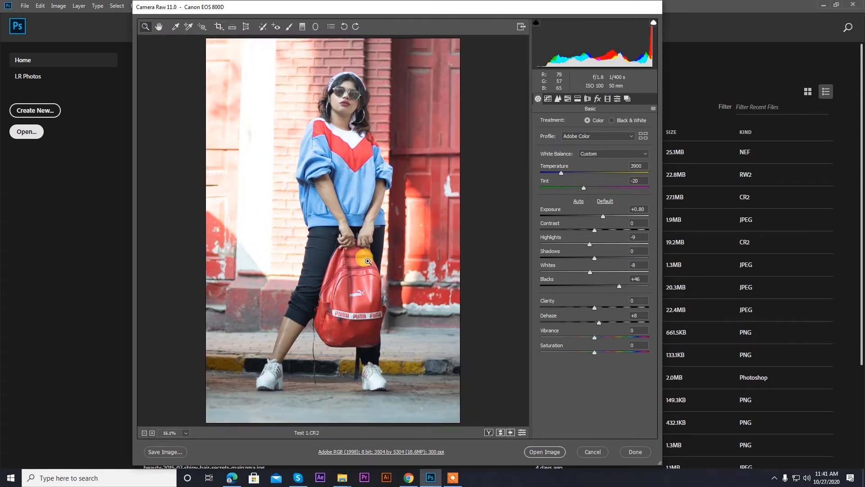
{"action": "left_click", "coordinate": [491, 434]}
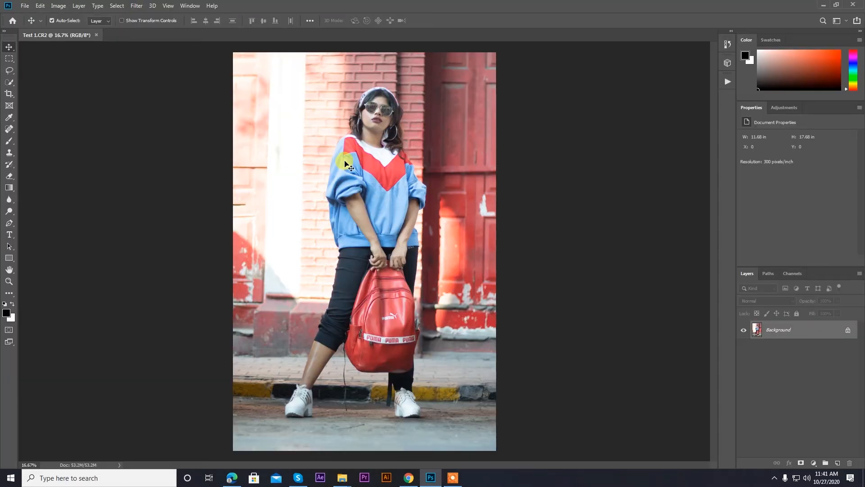
Open the Test 2 raw image from the Test Images folder and set its exposure to +1.15
{"action": "left_click", "coordinate": [27, 6]}
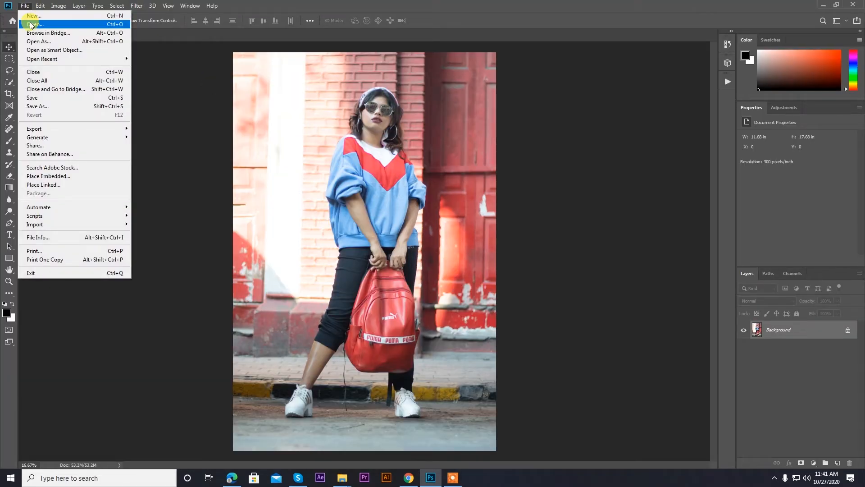
{"action": "left_click", "coordinate": [32, 24]}
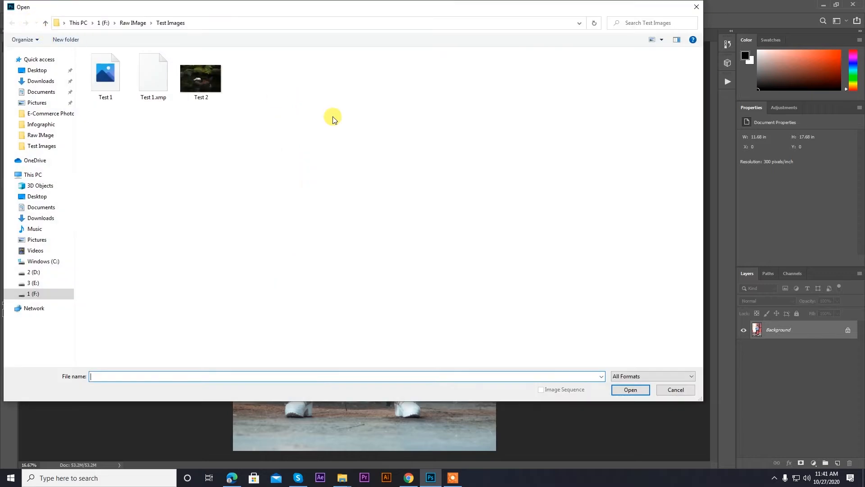
{"action": "left_click", "coordinate": [207, 96]}
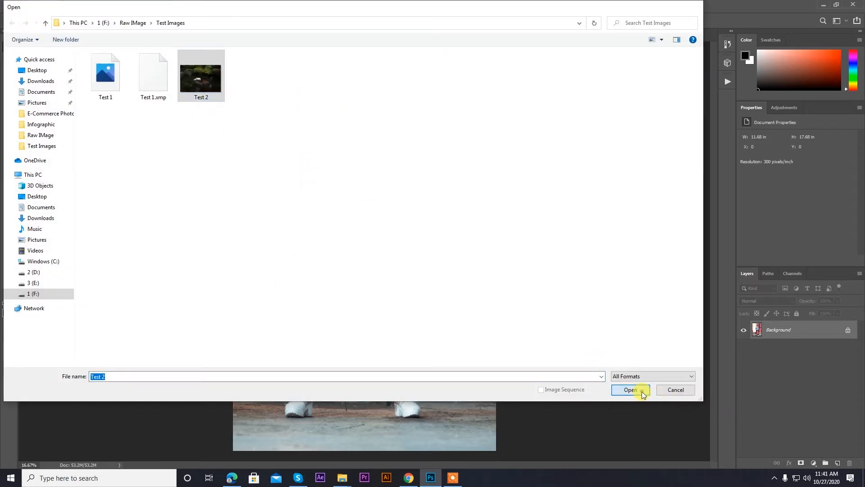
{"action": "left_click", "coordinate": [635, 390]}
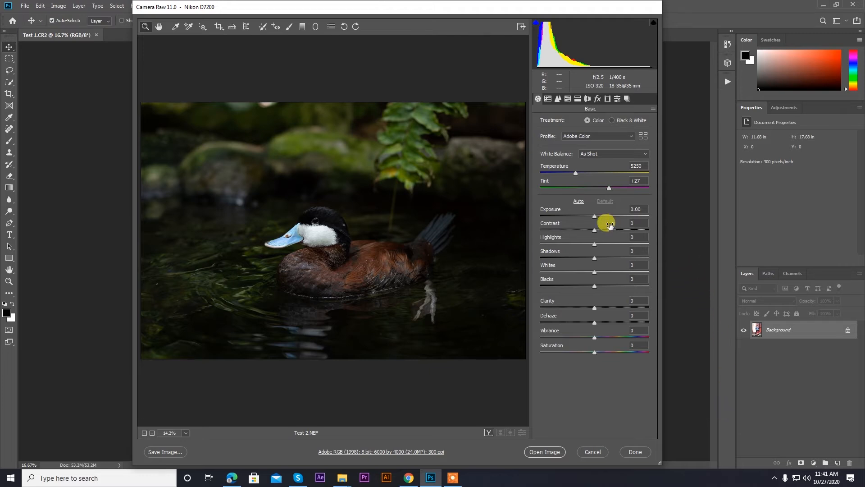
{"action": "left_click_drag", "start_coordinate": [598, 218], "coordinate": [609, 220]}
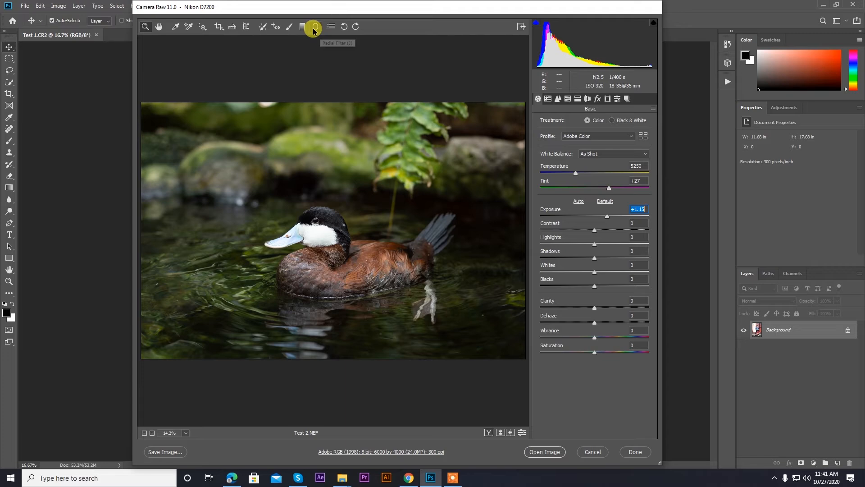
Draw a wide radial filter ellipse around the duck and set the filter's exposure to +1.35 and whites to -9
{"action": "left_click", "coordinate": [366, 53]}
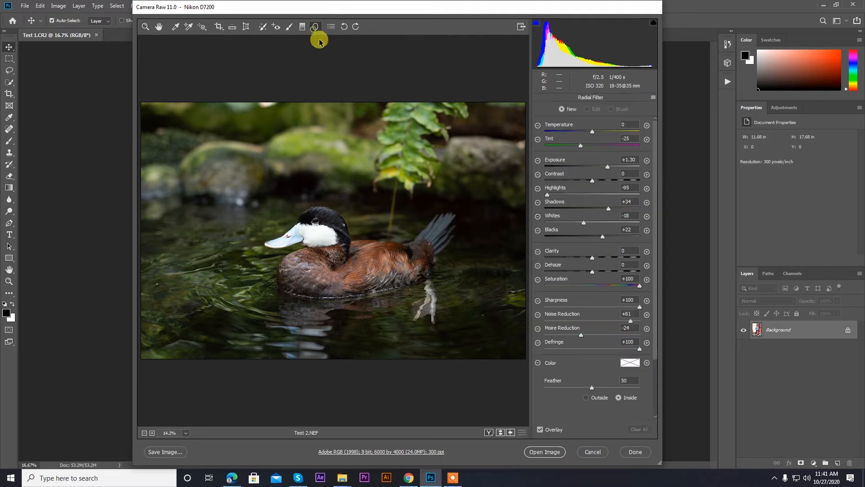
{"action": "mouse_move", "coordinate": [342, 260]}
{"action": "left_mouse_down"}
{"action": "mouse_move", "coordinate": [440, 296]}
{"action": "mouse_move", "coordinate": [454, 315]}
{"action": "left_mouse_up"}
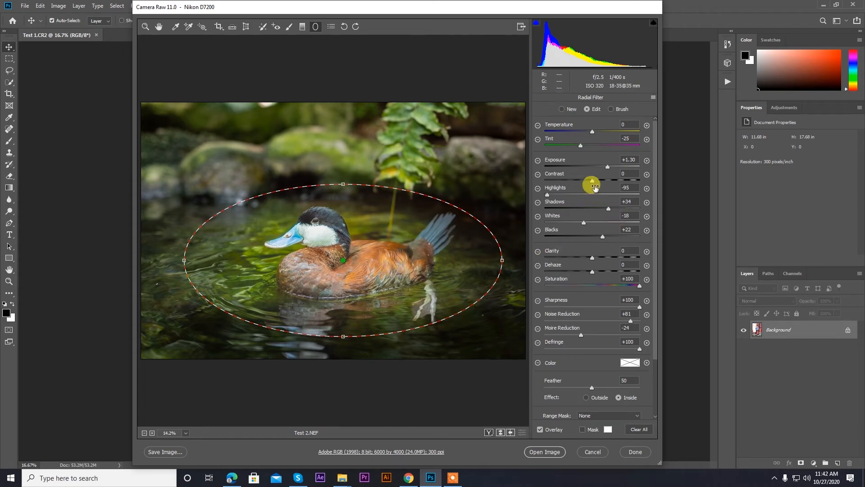
{"action": "mouse_move", "coordinate": [607, 169]}
{"action": "left_mouse_down"}
{"action": "mouse_move", "coordinate": [599, 169]}
{"action": "mouse_move", "coordinate": [608, 170]}
{"action": "left_mouse_up"}
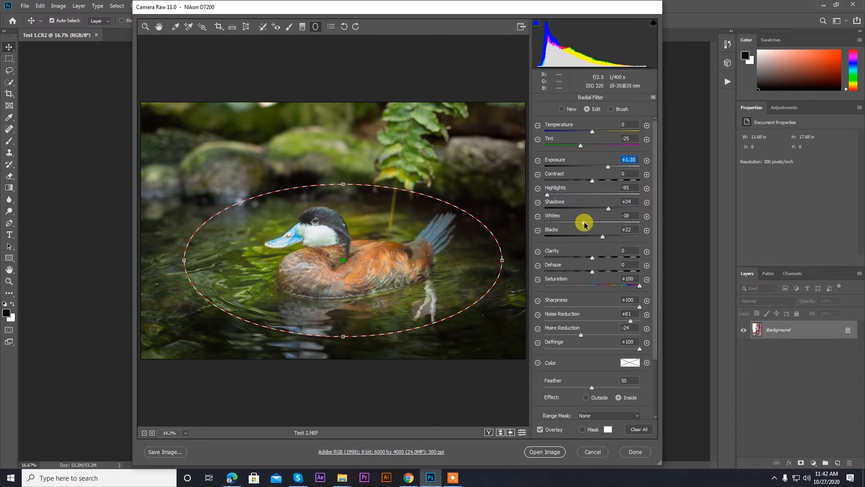
{"action": "left_click_drag", "start_coordinate": [591, 224], "coordinate": [588, 224]}
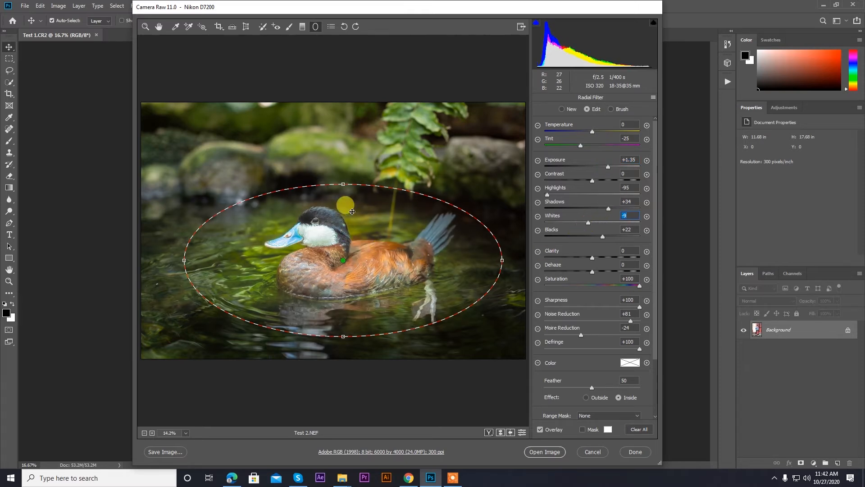
Try the radial filter's effect outside the ellipse, and return it to inside
{"action": "left_click", "coordinate": [586, 398]}
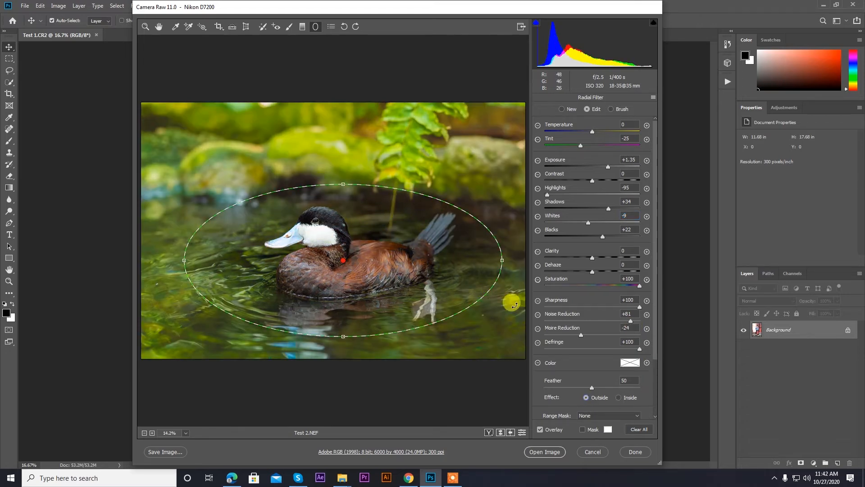
{"action": "left_click", "coordinate": [620, 398]}
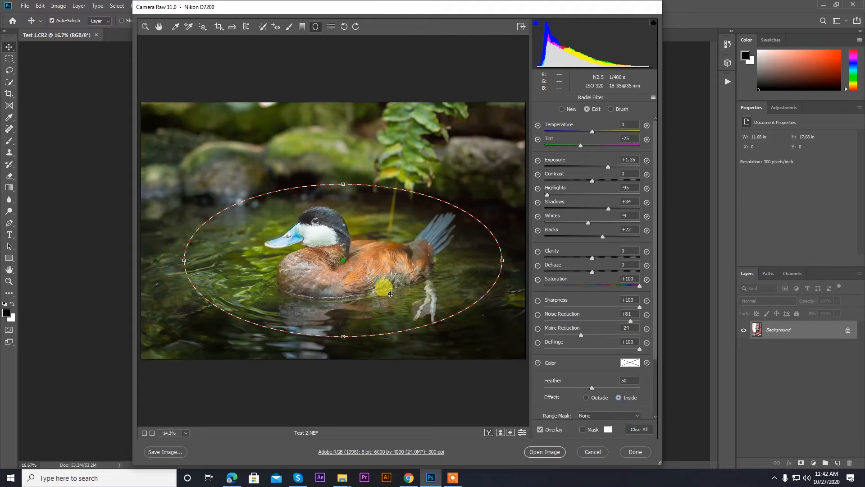
{"action": "left_click", "coordinate": [365, 267]}
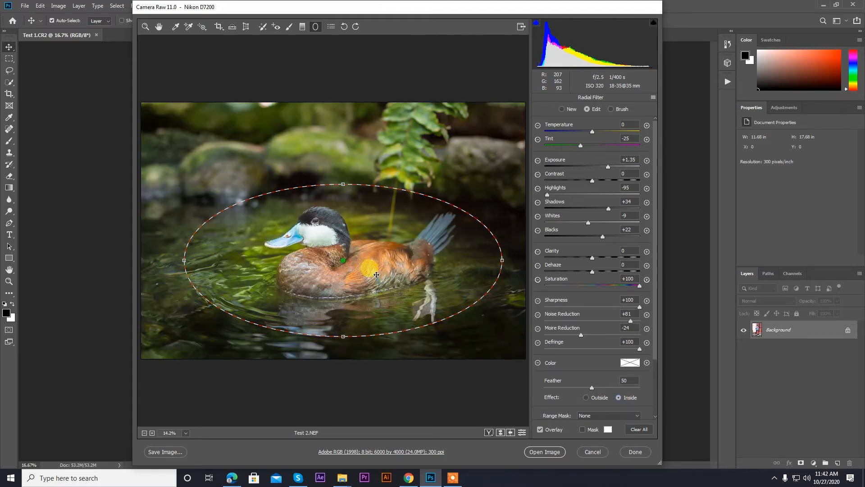
Add a slightly slanted graduated filter that starts in the water below the duck's foot and ends at its tail
{"action": "left_click", "coordinate": [303, 28]}
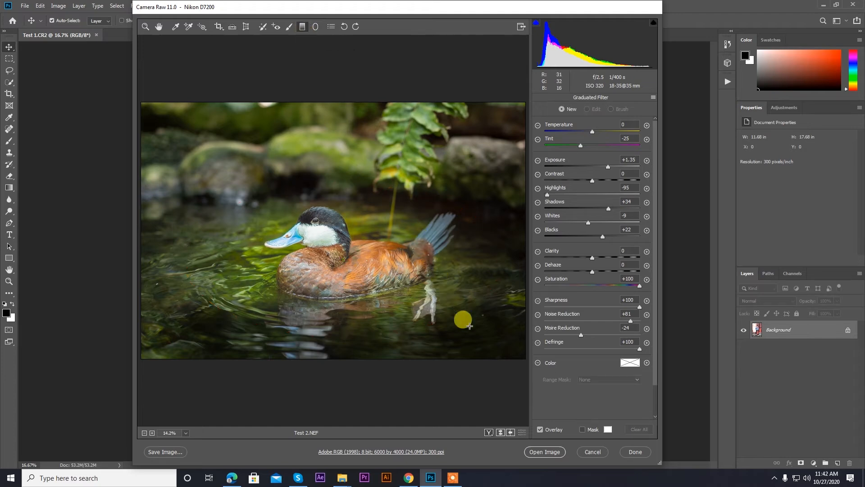
{"action": "left_click_drag", "start_coordinate": [479, 333], "coordinate": [460, 224]}
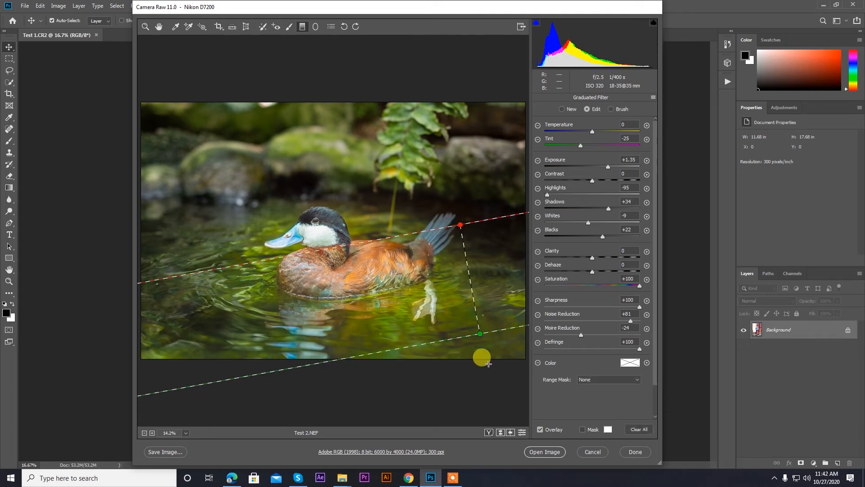
Compare the duck photo's before and after versions side by side, examining the duck's head and body at 25% magnification
{"action": "left_click", "coordinate": [489, 434]}
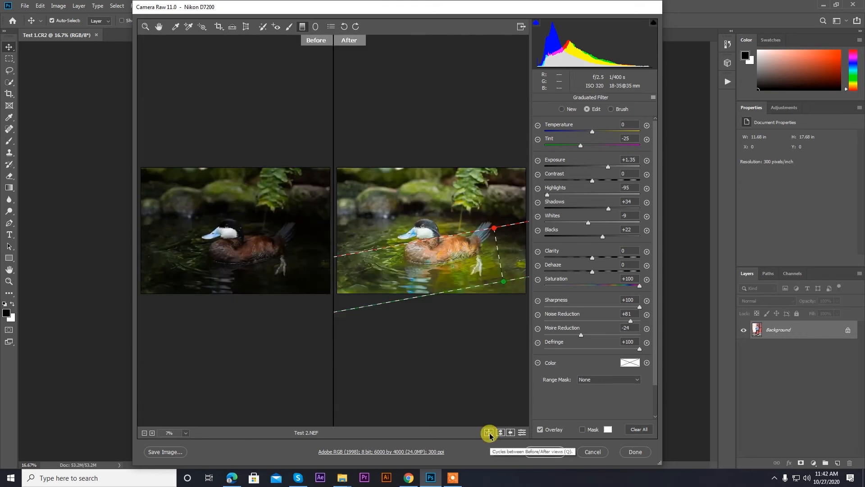
{"action": "left_click", "coordinate": [451, 264], "text": "ctrl"}
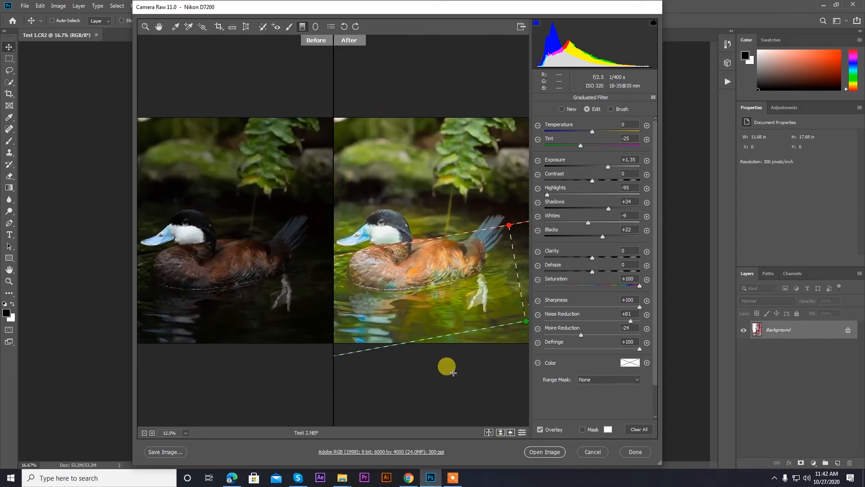
{"action": "left_click", "coordinate": [159, 27]}
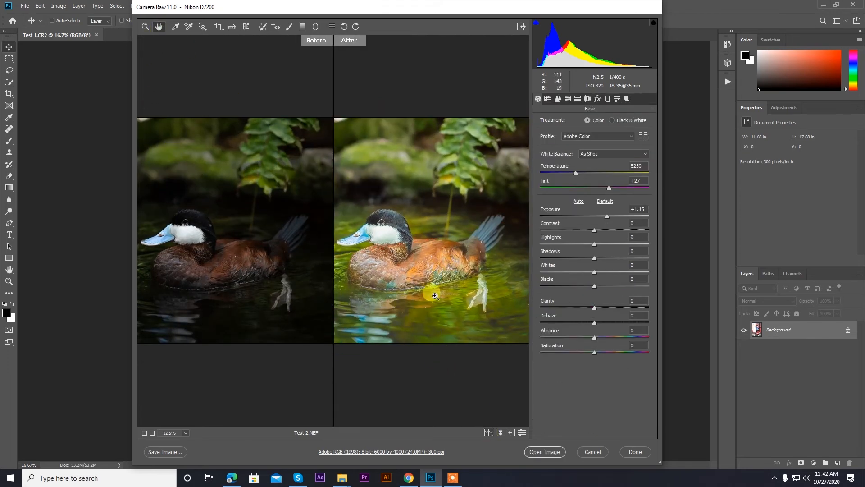
{"action": "left_click", "coordinate": [431, 284], "text": "ctrl"}
{"action": "left_click_drag", "start_coordinate": [432, 270], "coordinate": [447, 249]}
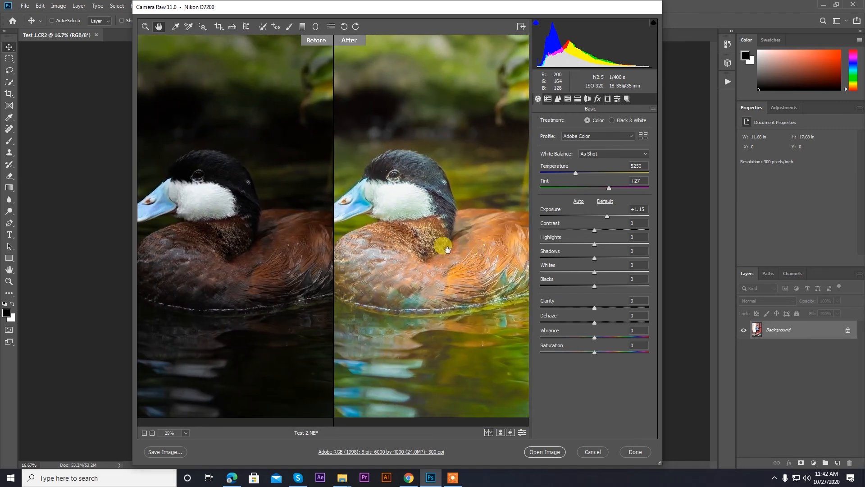
{"action": "left_click", "coordinate": [445, 247], "text": "alt"}
{"action": "left_click", "coordinate": [449, 246], "text": "ctrl"}
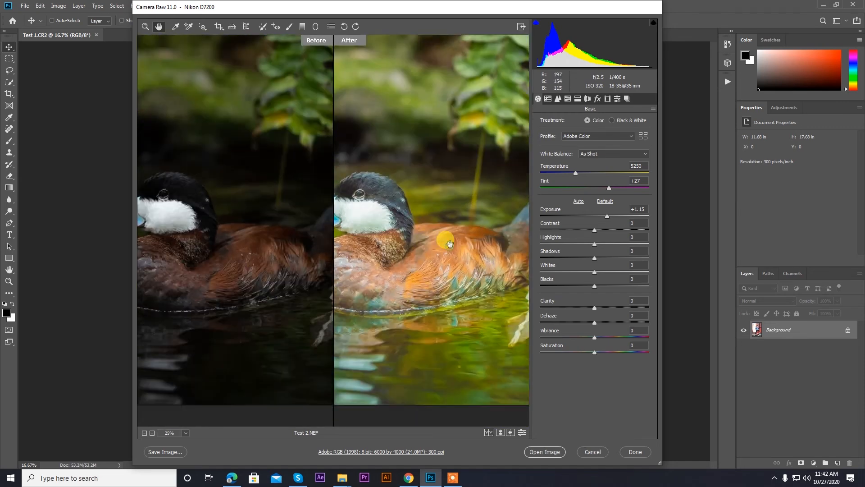
{"action": "left_click_drag", "start_coordinate": [429, 237], "coordinate": [499, 228]}
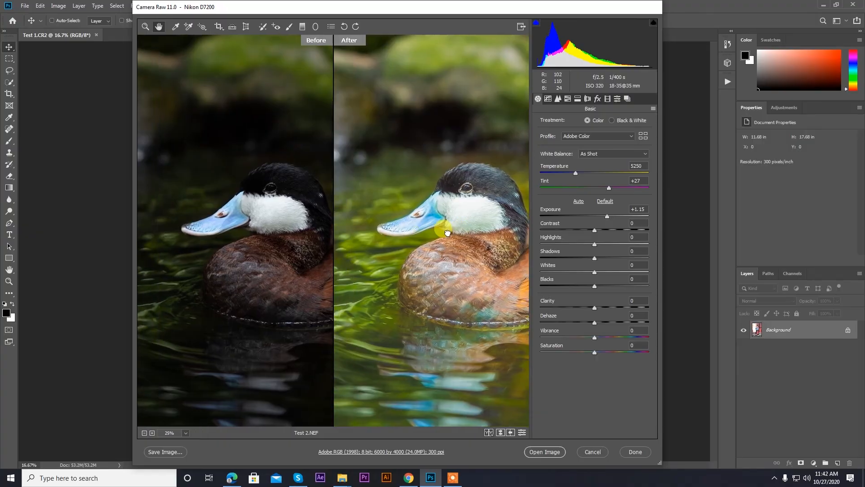